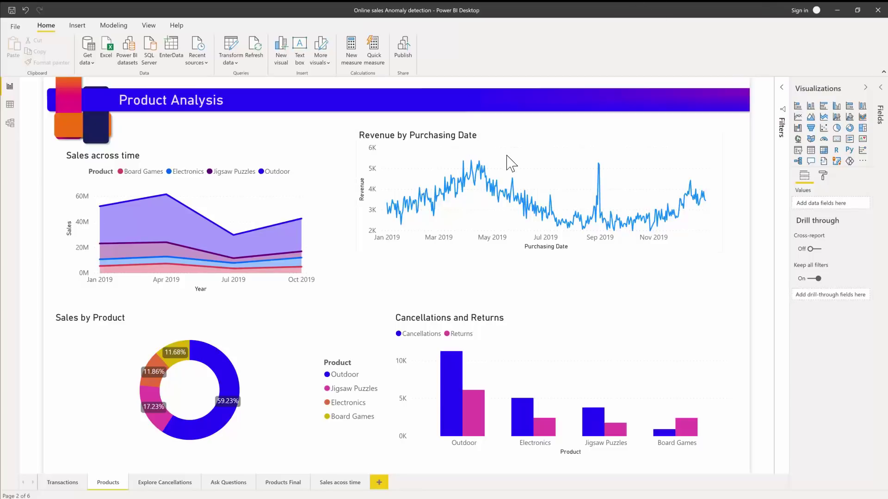
# - Add anomaly detection to the Revenue by Purchasing Date line chart
pyautogui.moveTo(507, 156)
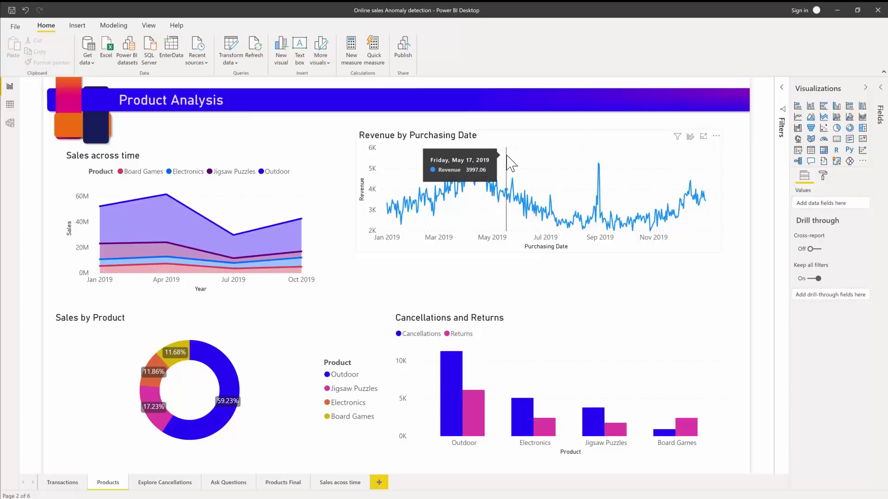
pyautogui.click(596, 150)
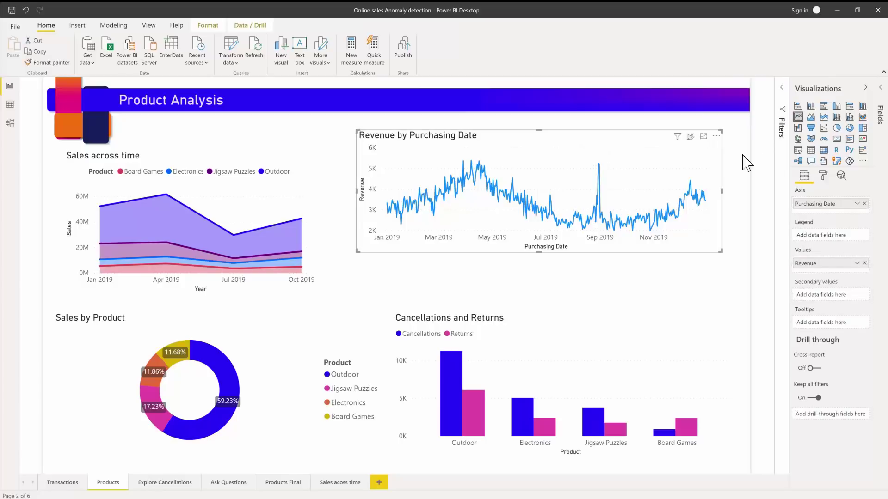
pyautogui.click(838, 179)
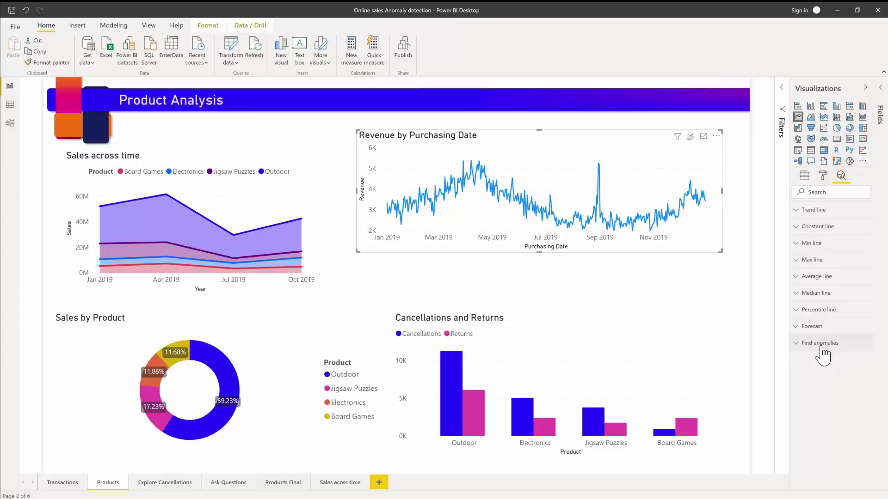
pyautogui.click(820, 343)
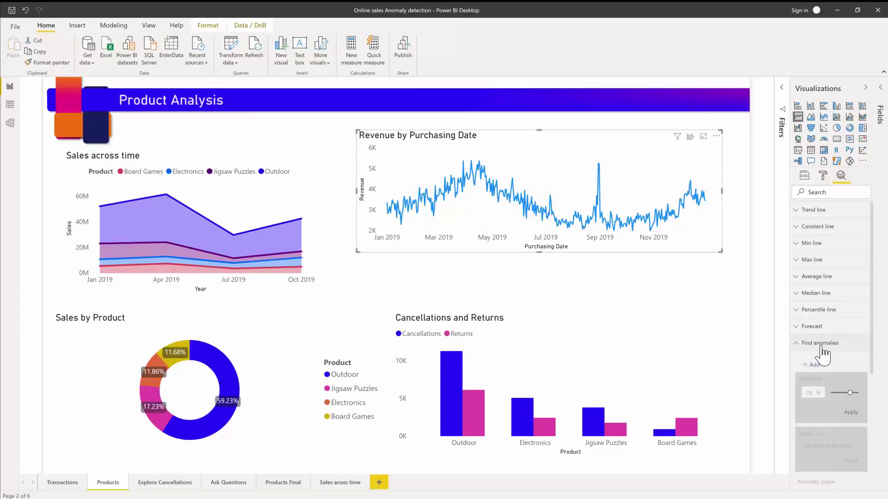
pyautogui.scroll(-2, 821, 355)
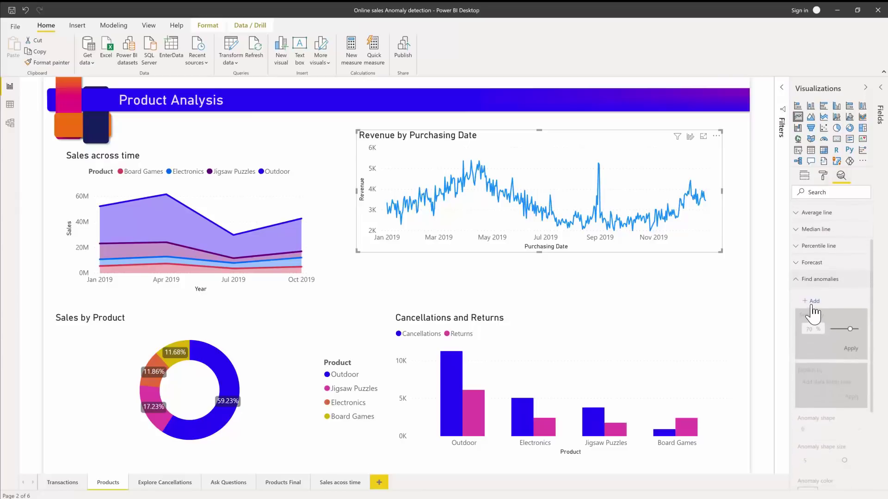
pyautogui.click(811, 302)
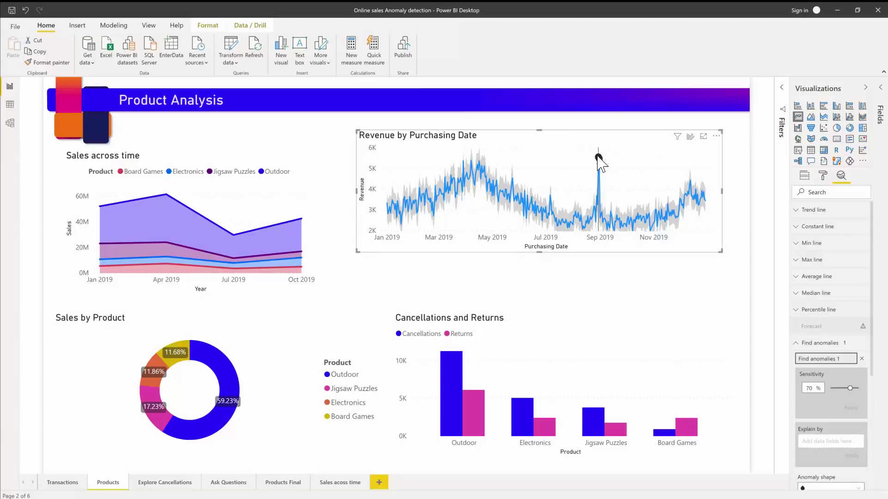
pyautogui.moveTo(598, 157)
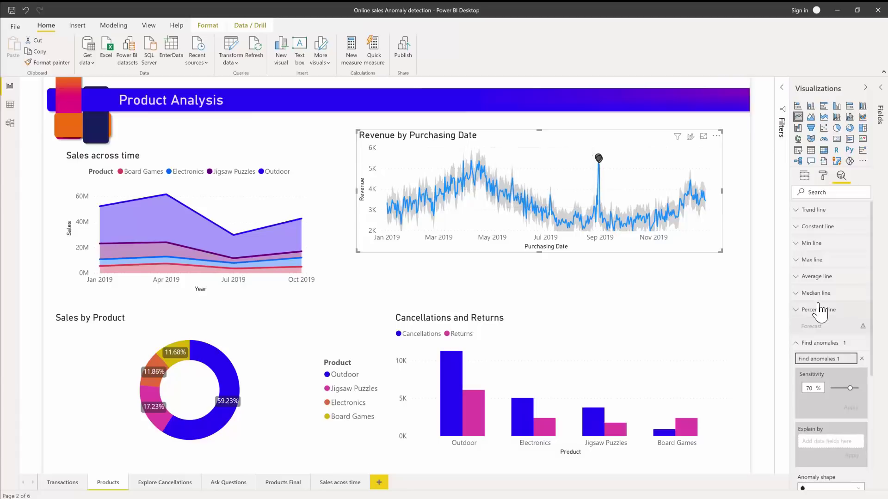
# - Change the anomaly marker shape to a triangle and its color to the magenta theme color
pyautogui.scroll(-1, 820, 311)
pyautogui.scroll(-7, 819, 309)
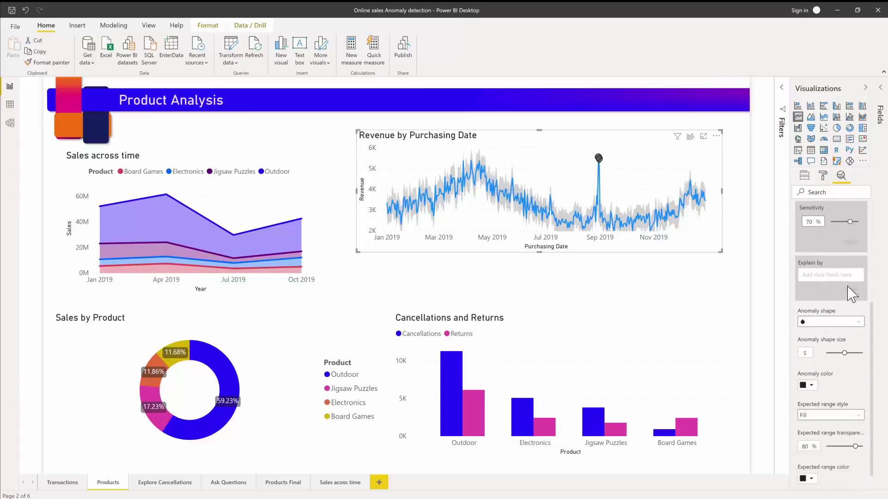
pyautogui.click(850, 299)
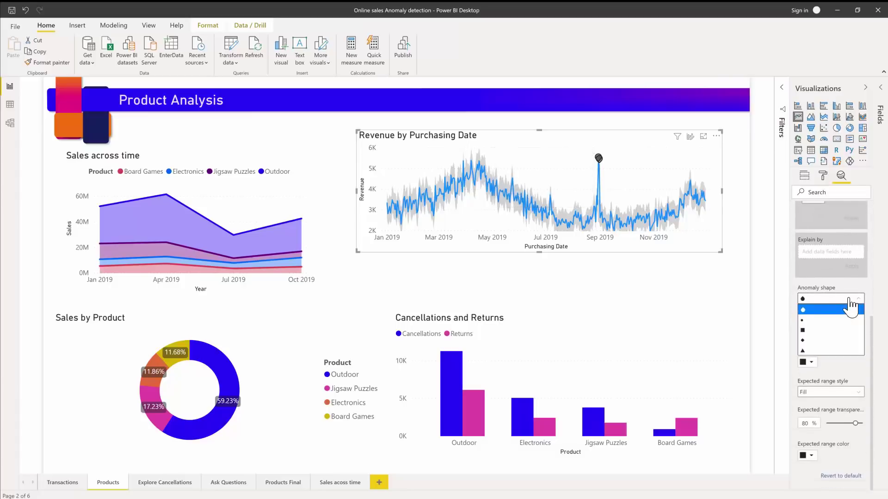
pyautogui.click(824, 351)
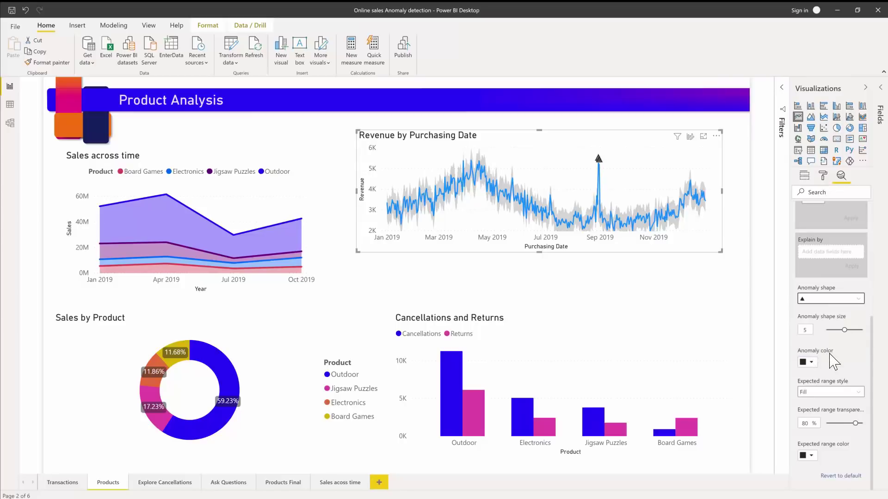
pyautogui.click(812, 364)
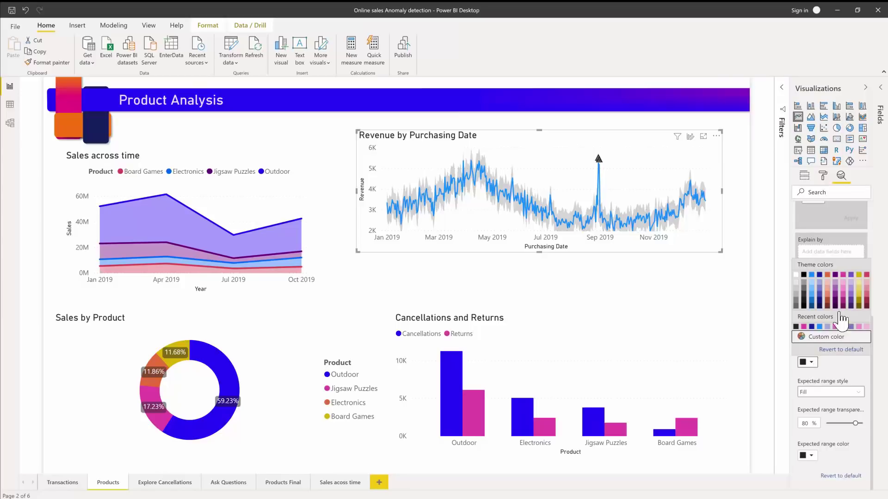
pyautogui.click(843, 278)
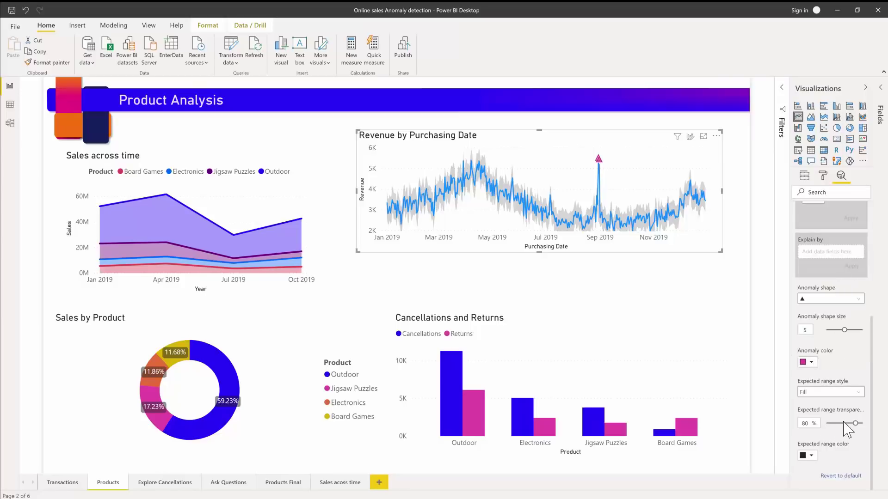
# - Set the expected range transparency to 61% and its color to a muted blue-purple theme shade
pyautogui.moveTo(855, 423); pyautogui.dragTo(848, 423)
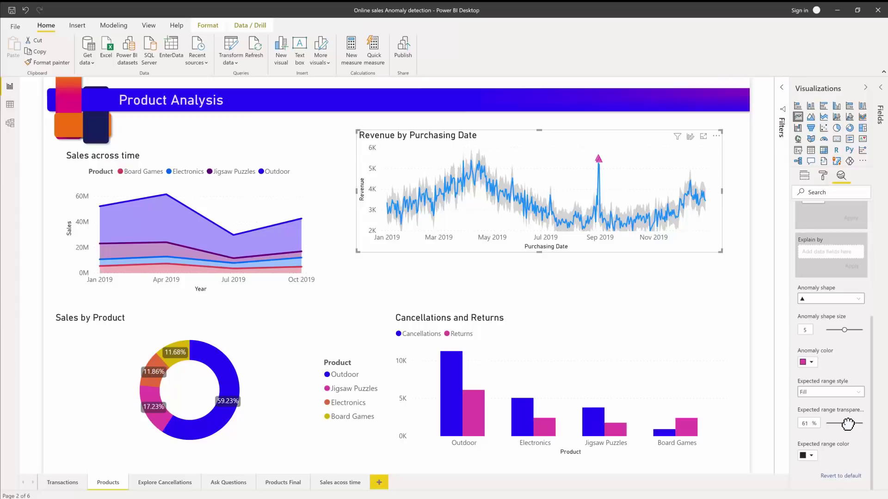
pyautogui.click(812, 456)
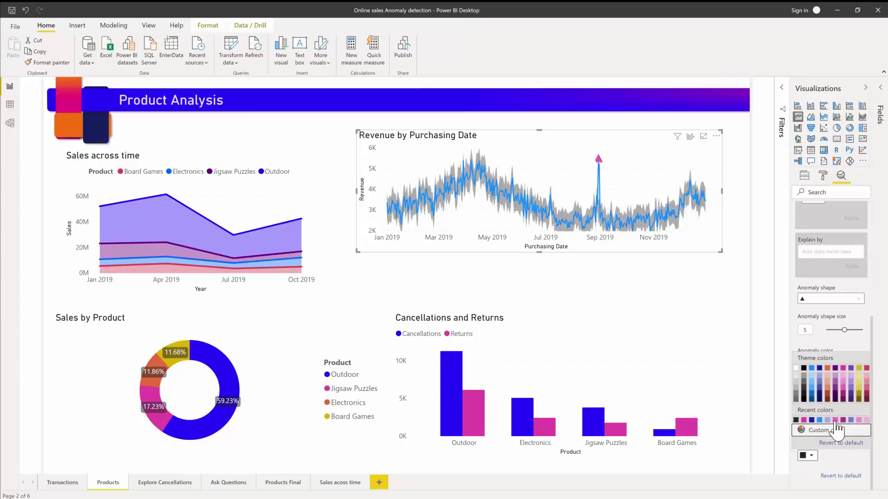
pyautogui.click(821, 382)
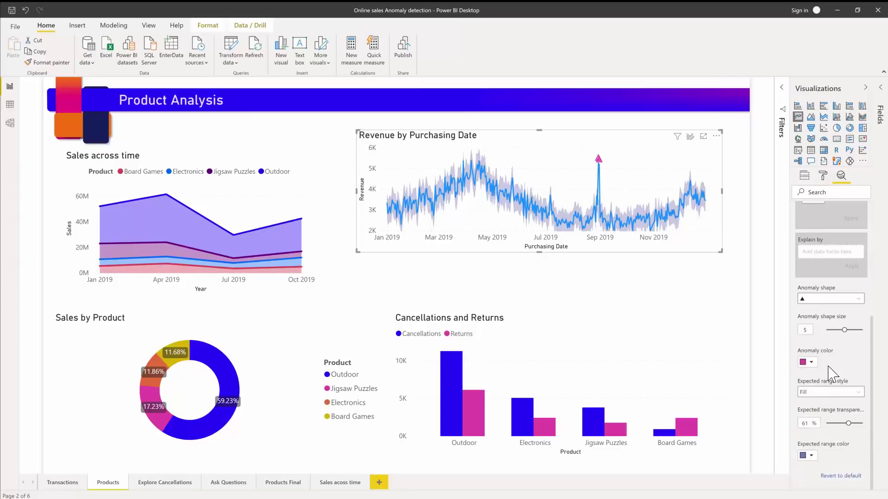
# - Raise the anomaly detection sensitivity to 93% and apply it to the revenue chart
pyautogui.scroll(2, 838, 287)
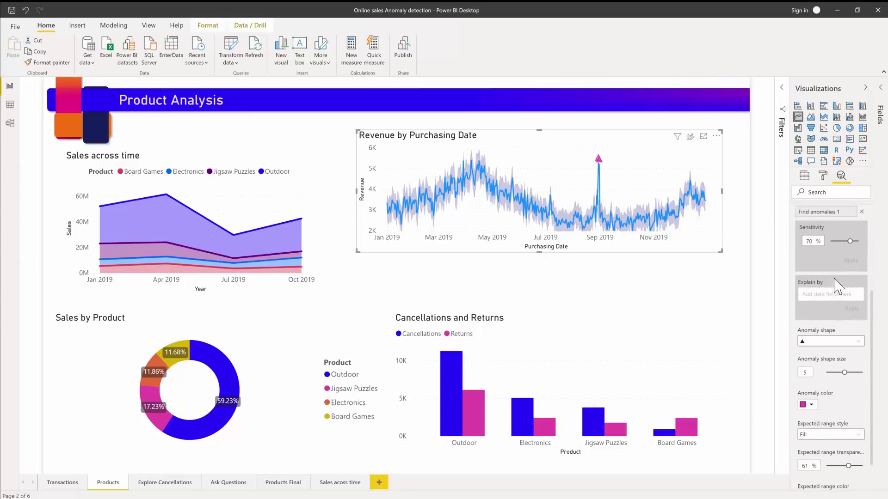
pyautogui.scroll(3, 838, 286)
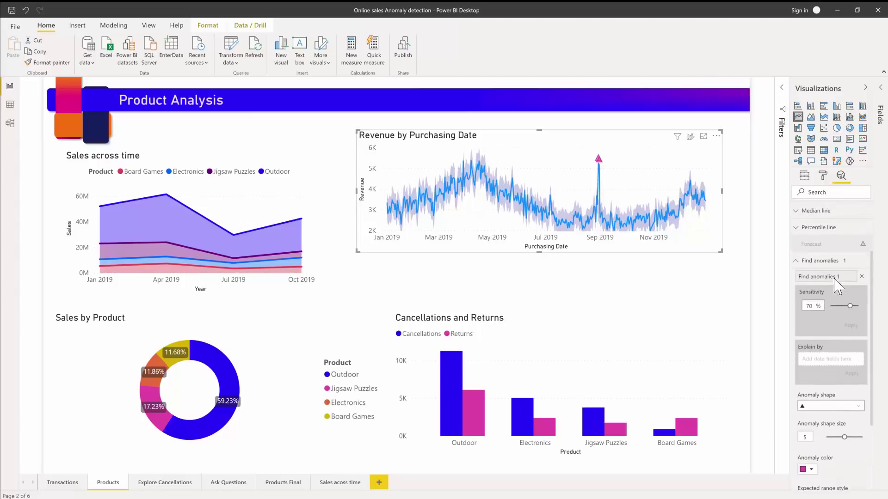
pyautogui.click(857, 307)
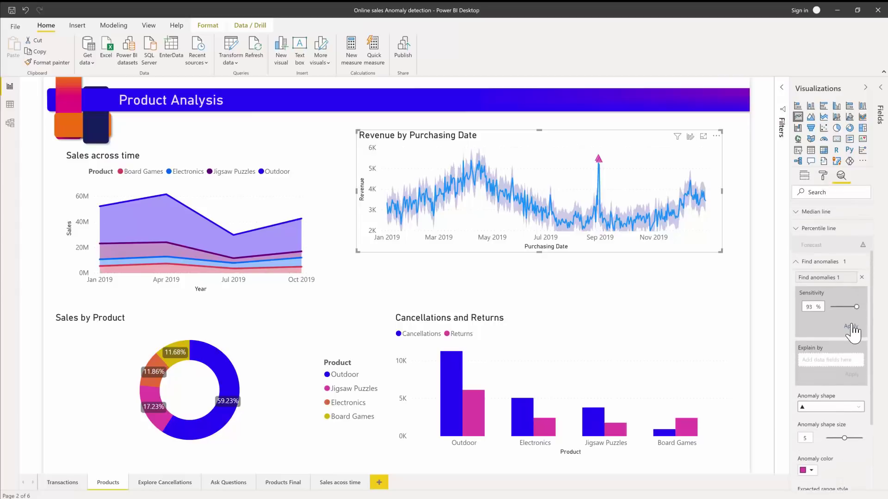
pyautogui.click(852, 331)
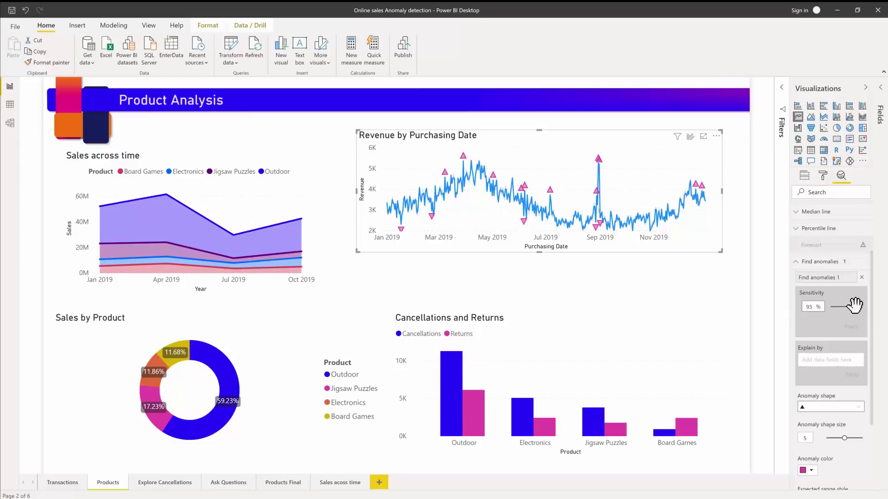
# - Lower the anomaly detection sensitivity to 69% and apply it
pyautogui.moveTo(855, 305); pyautogui.dragTo(849, 307)
pyautogui.click(852, 326)
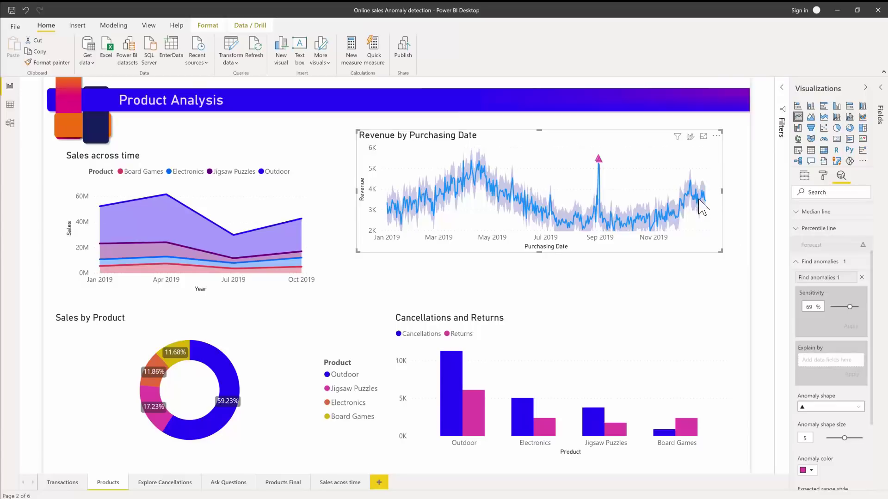
# - Open the possible explanations for the revenue spike marked near September 2019 and expand the 'Repeat customer' is Yes explanation
pyautogui.moveTo(698, 194)
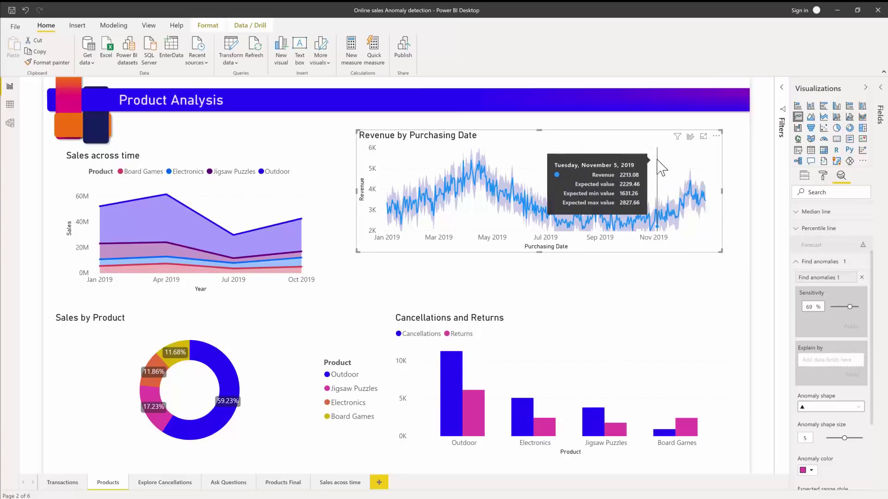
pyautogui.moveTo(601, 164)
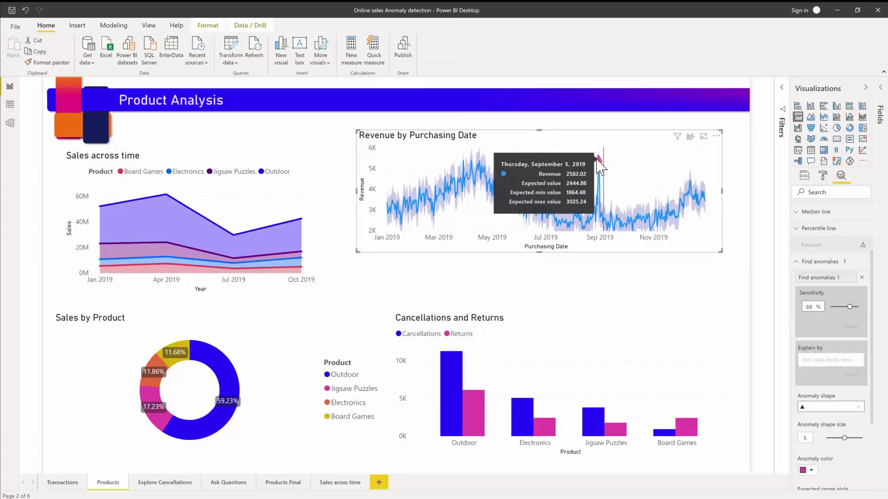
pyautogui.click(597, 160)
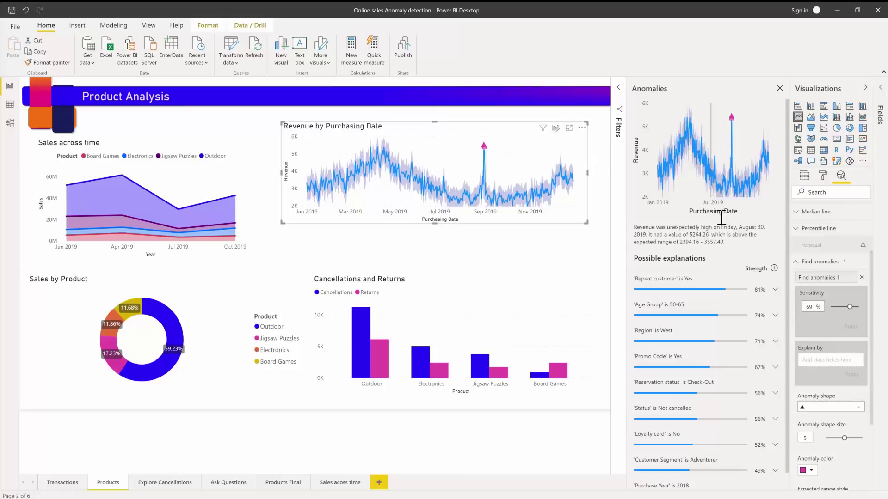
pyautogui.moveTo(747, 171)
pyautogui.scroll(-1, 714, 354)
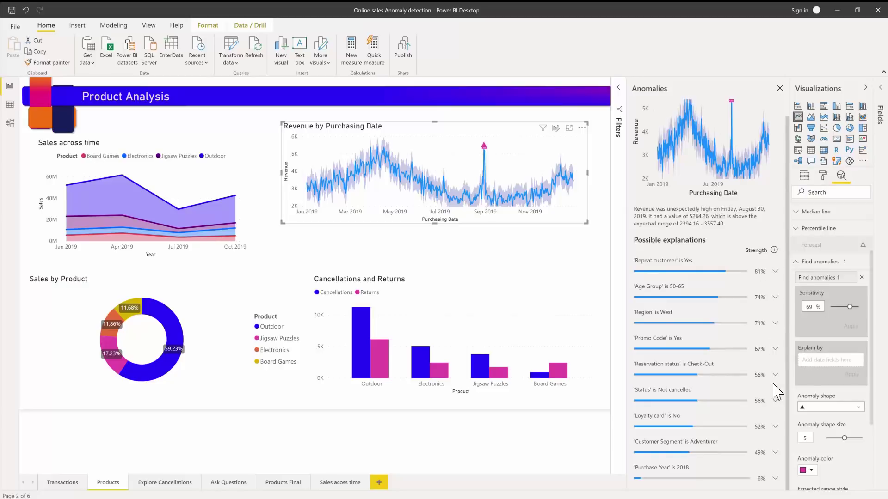
pyautogui.click(775, 271)
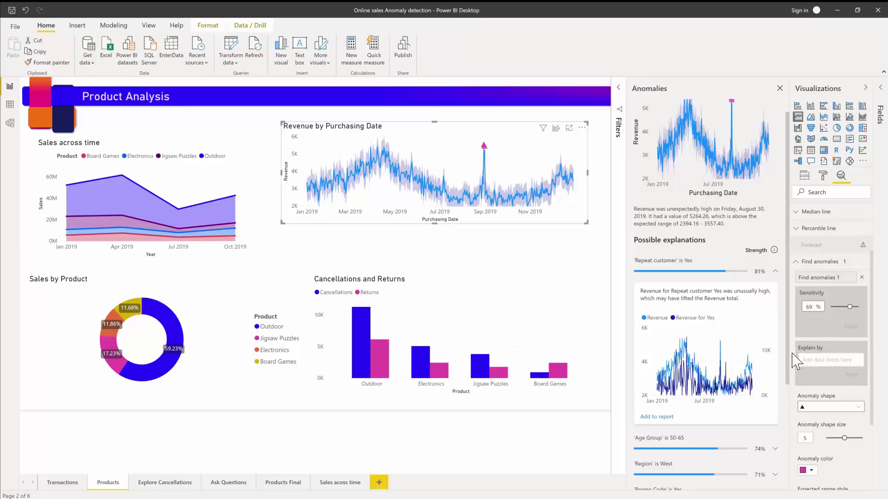
# - Add the City and Seller fields from the Online Sales table as the anomaly's explain-by factors and apply them
pyautogui.click(881, 103)
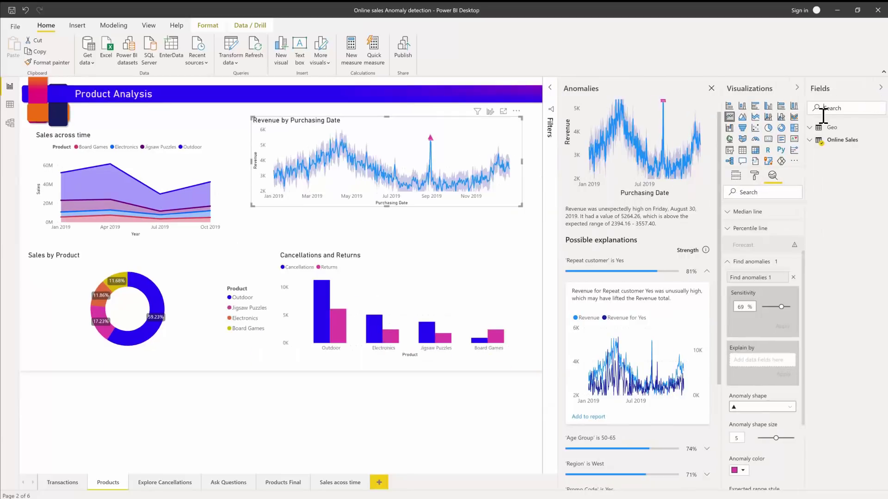
pyautogui.click(812, 141)
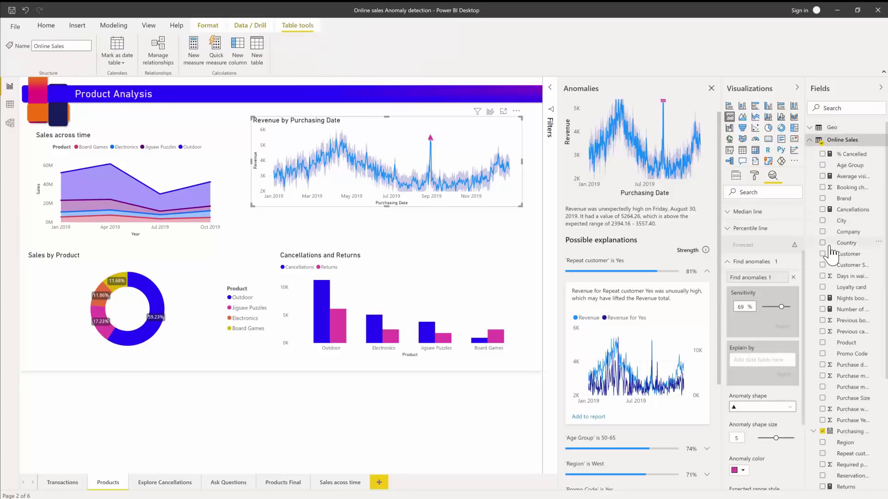
pyautogui.scroll(-3, 829, 249)
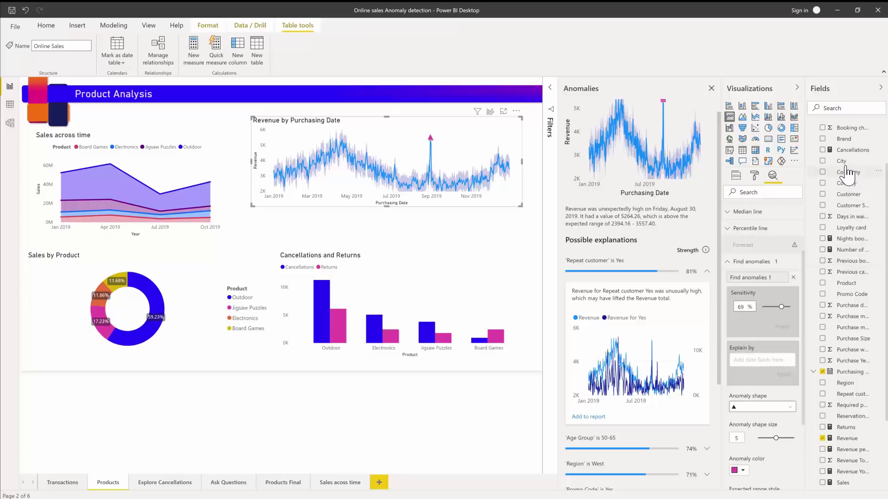
pyautogui.moveTo(765, 354)
pyautogui.mouseDown()
pyautogui.moveTo(763, 370)
pyautogui.moveTo(759, 356)
pyautogui.mouseUp()
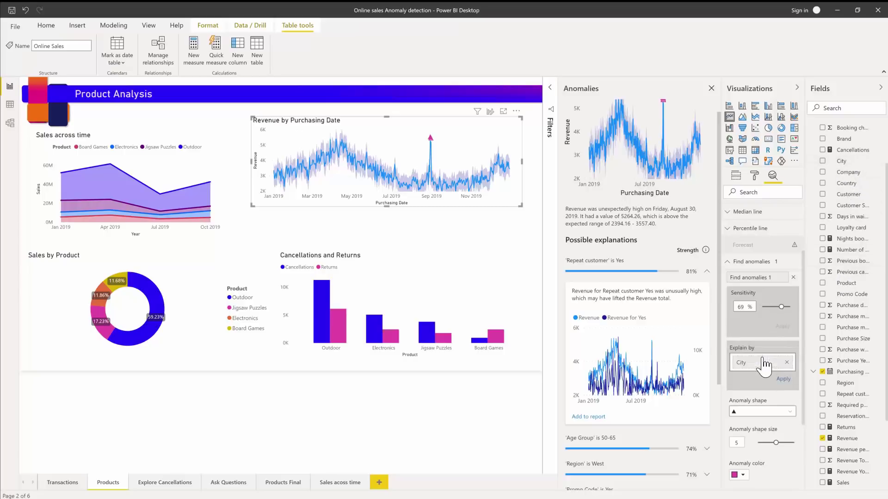
pyautogui.scroll(-3, 850, 458)
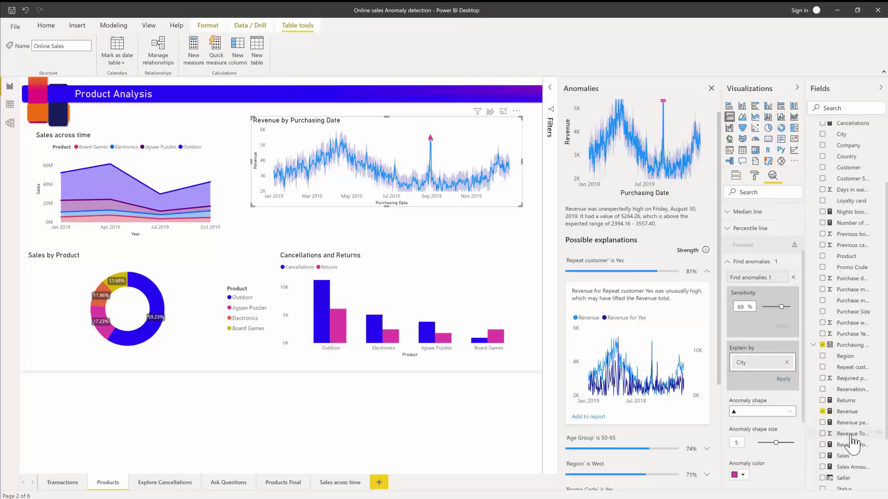
pyautogui.moveTo(842, 451); pyautogui.dragTo(773, 372)
pyautogui.click(784, 395)
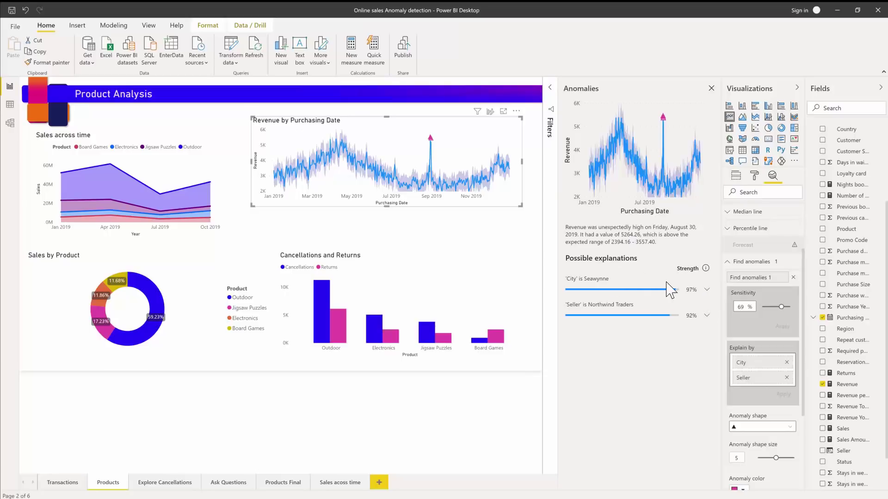
# - Add the 'Seller' is Northwind Traders explanation chart to the report and enlarge it across most of the page width
pyautogui.click(706, 316)
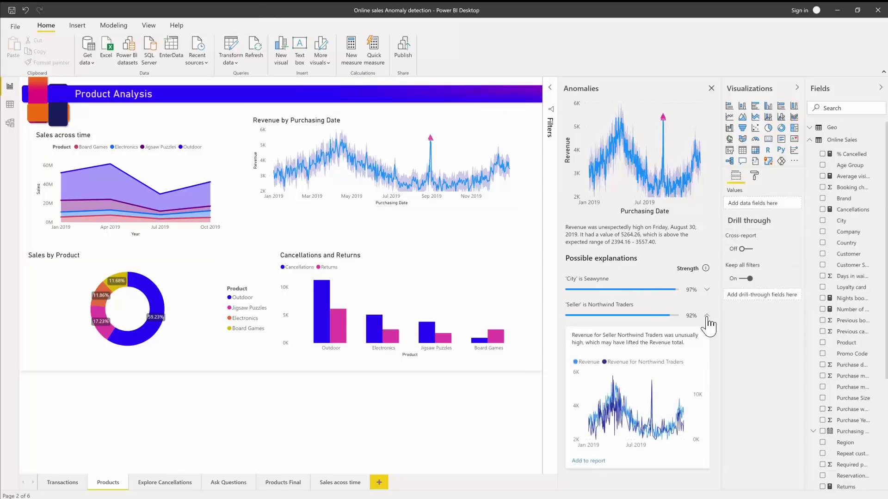
pyautogui.click(591, 461)
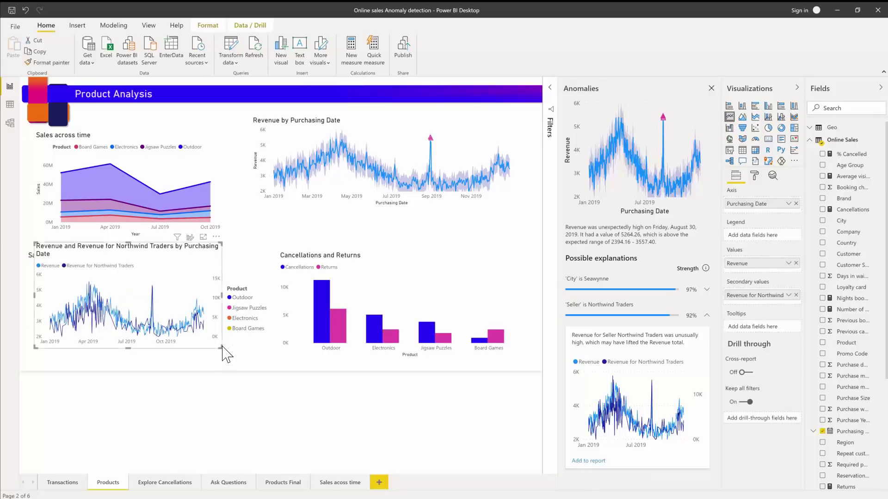
pyautogui.moveTo(350, 352); pyautogui.dragTo(503, 362)
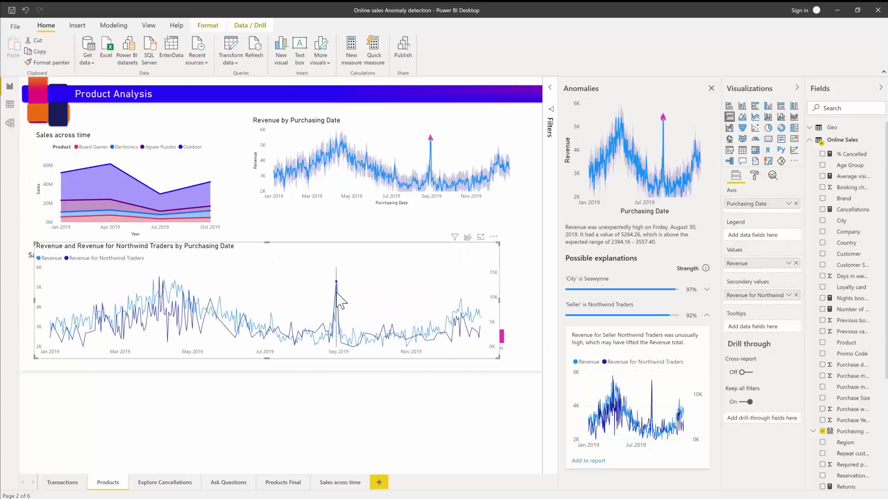
pyautogui.moveTo(337, 293)
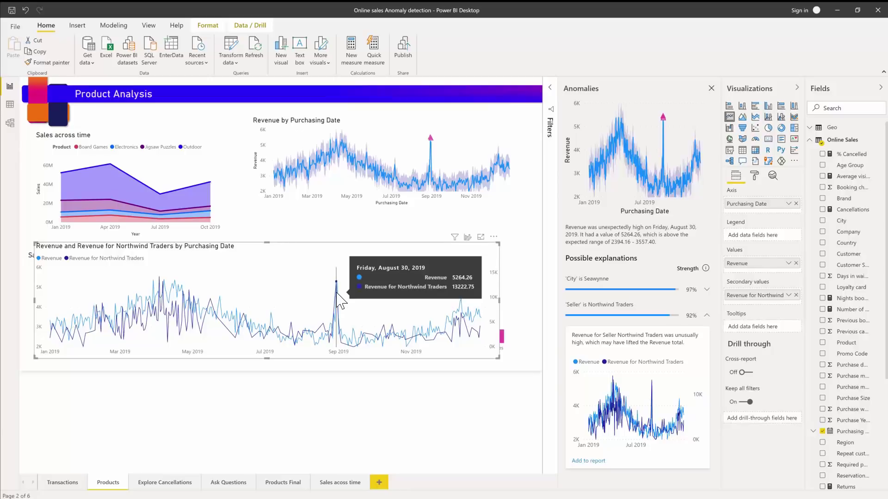